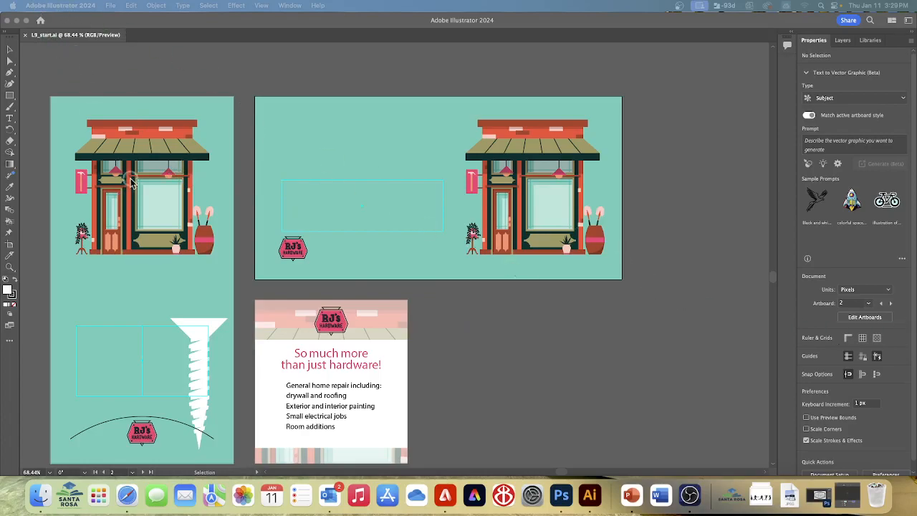
# - Save a copy of the document on the computer as HardwareStore_ads plus the person's surname, in Adobe Illustrator format with the default options
pyautogui.click(113, 80)
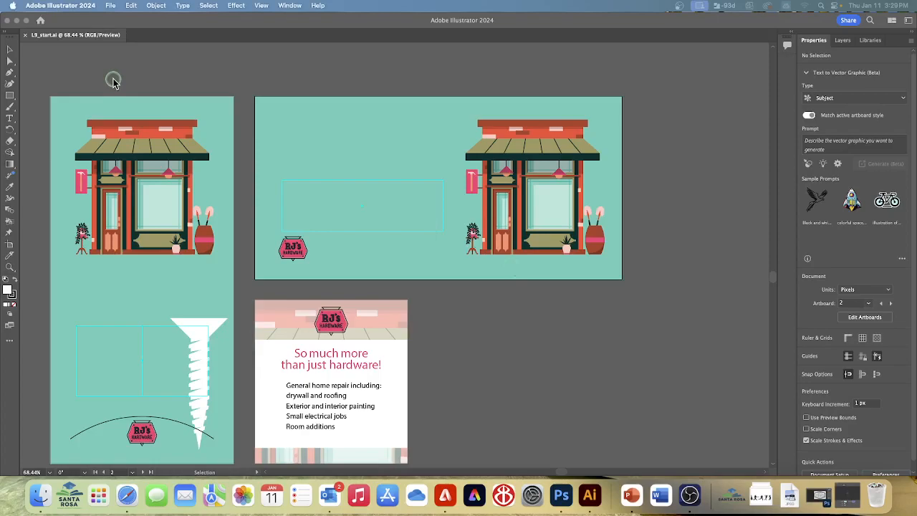
pyautogui.click(111, 8)
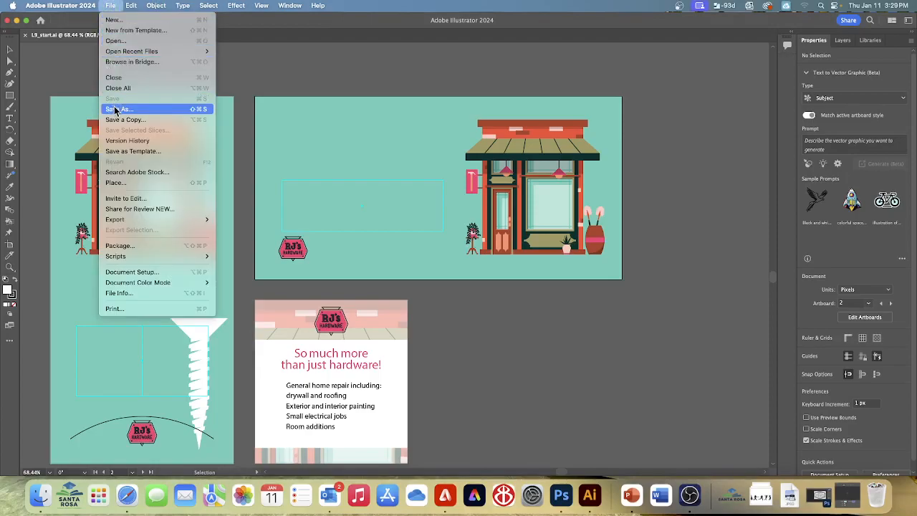
pyautogui.click(243, 104)
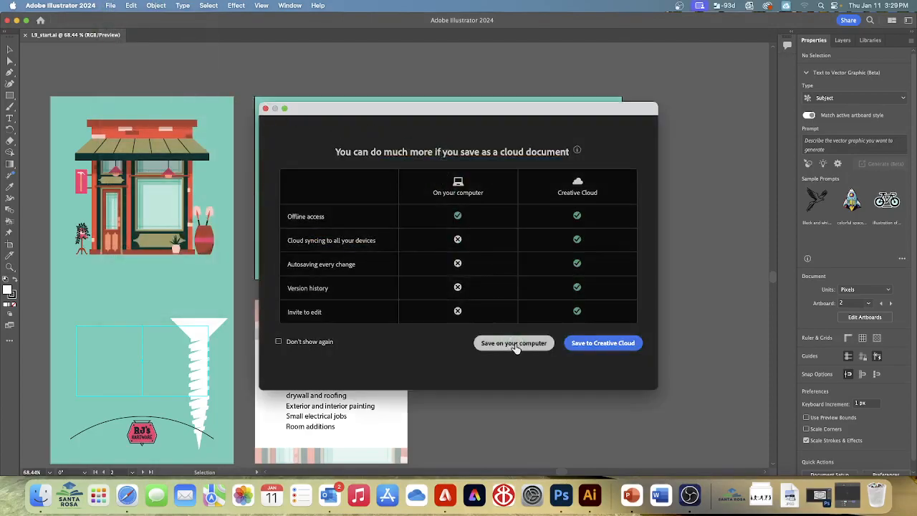
pyautogui.click(506, 340)
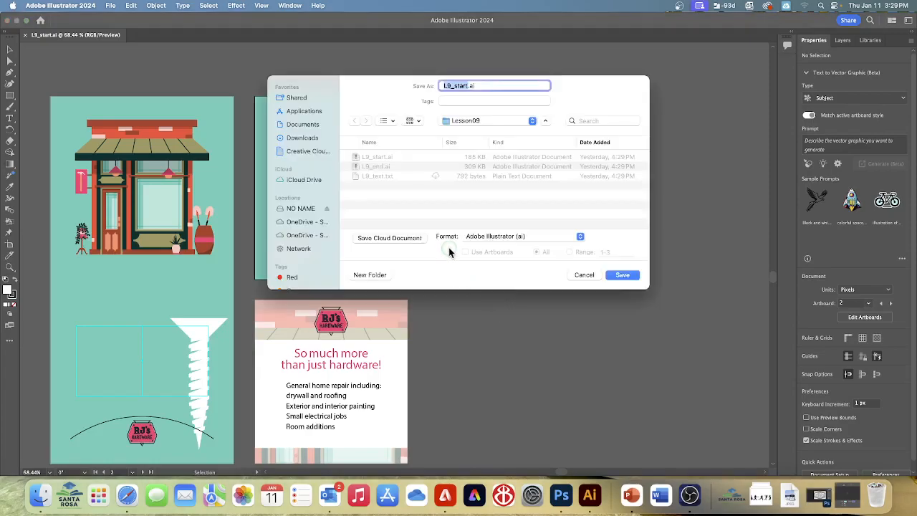
pyautogui.write('HardwareStore')
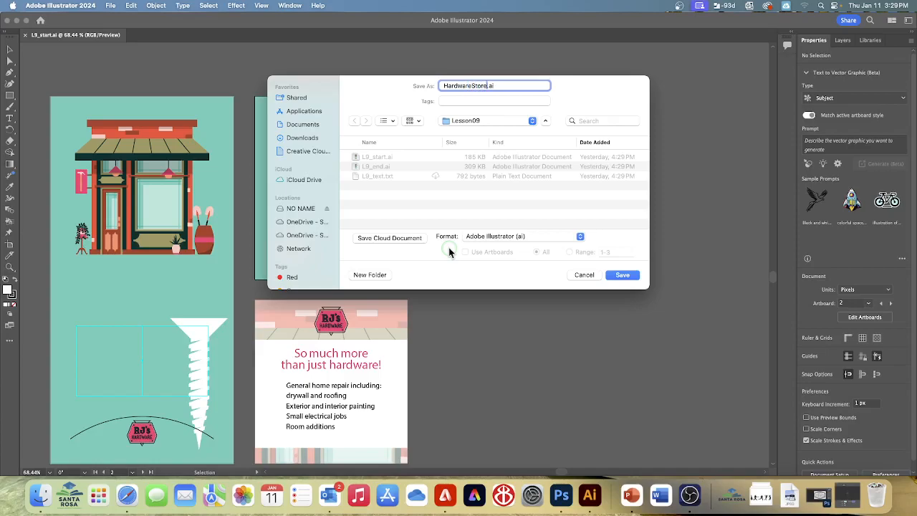
pyautogui.write('_asd')
pyautogui.press('BackSpace')
pyautogui.press('BackSpace')
pyautogui.write('ds Parazine')
pyautogui.click(624, 274)
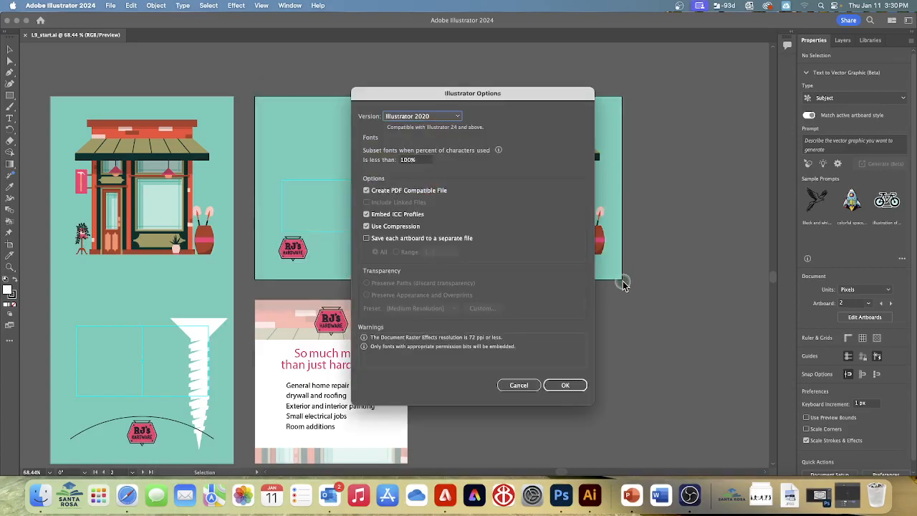
pyautogui.click(565, 385)
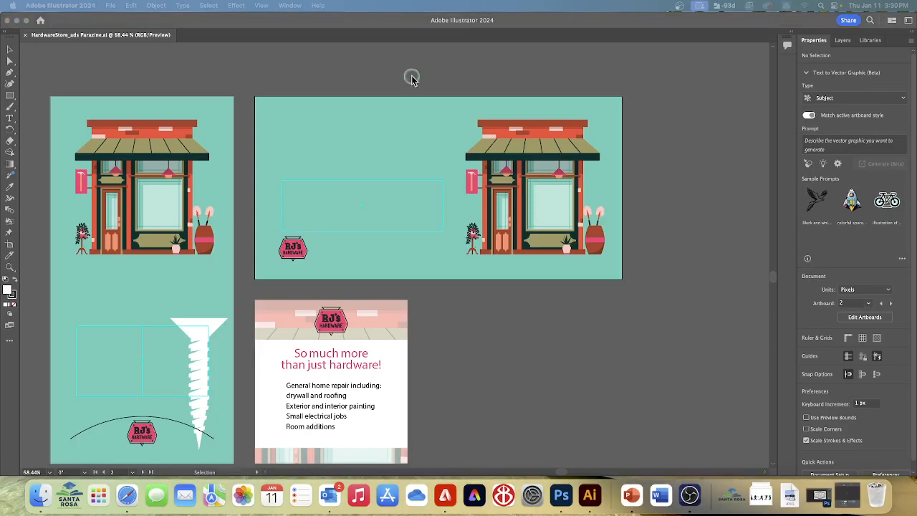
# - Reset the Essentials workspace
pyautogui.click(291, 9)
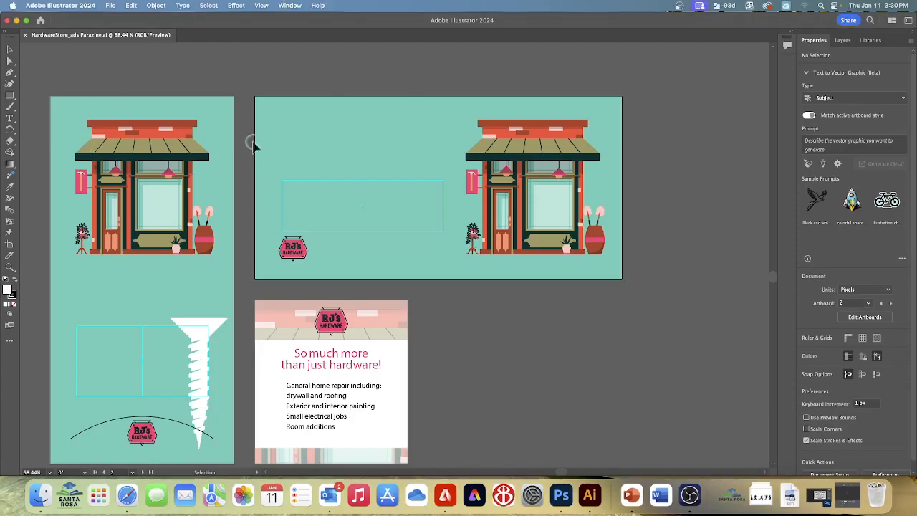
pyautogui.click(290, 8)
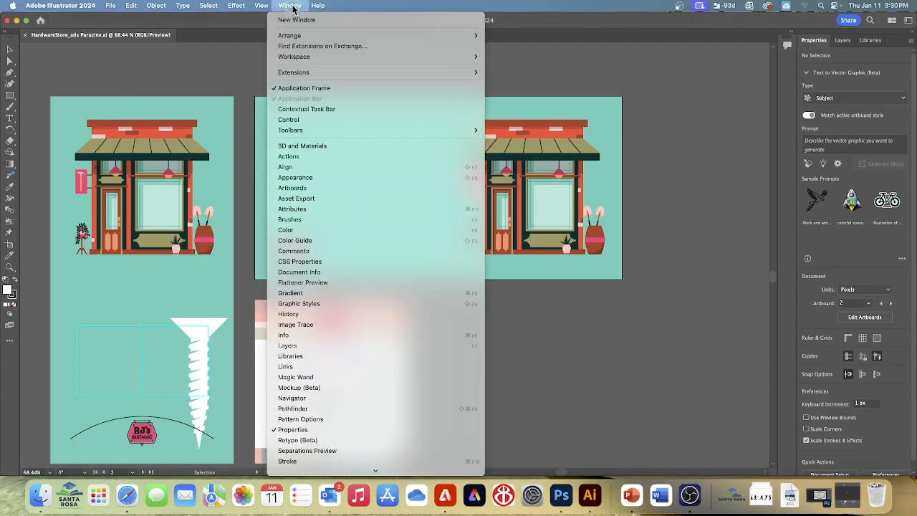
pyautogui.moveTo(301, 62)
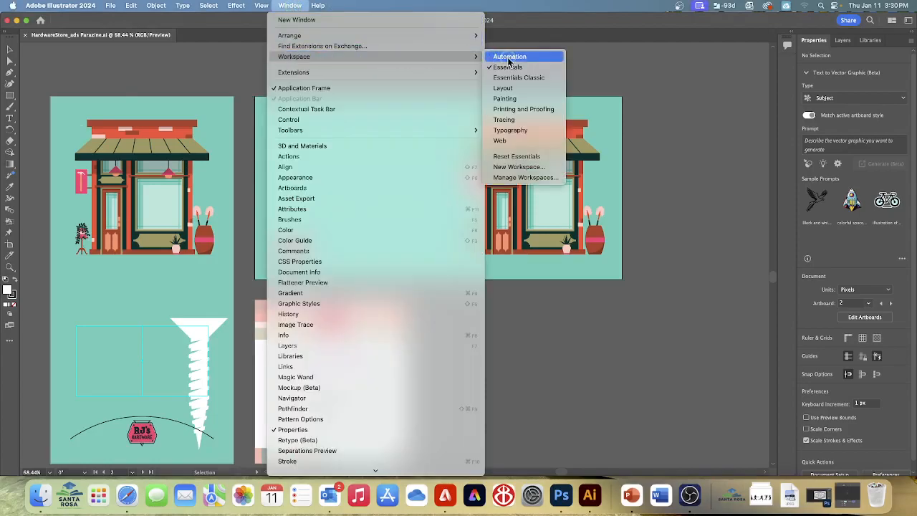
pyautogui.click(519, 157)
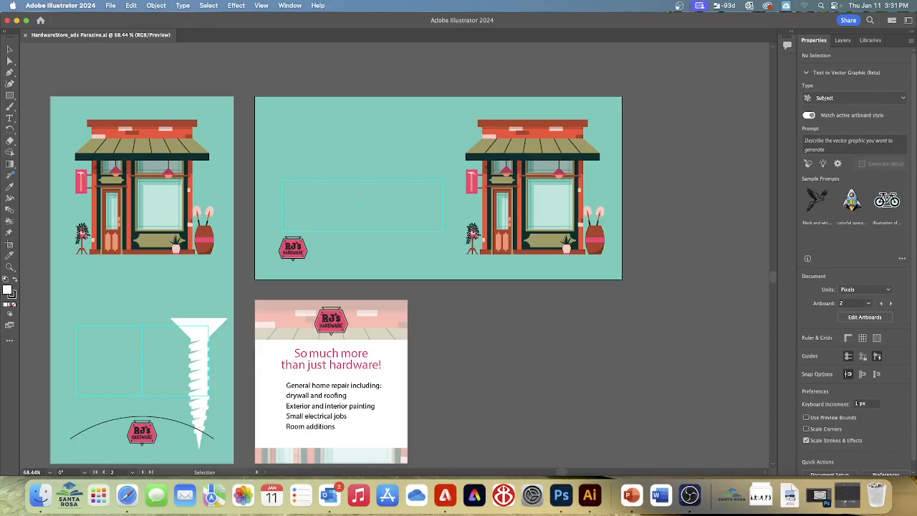
# - Add the point text "RJ Hardware" below the storefront on the Vertical ad artboard
pyautogui.click(134, 472)
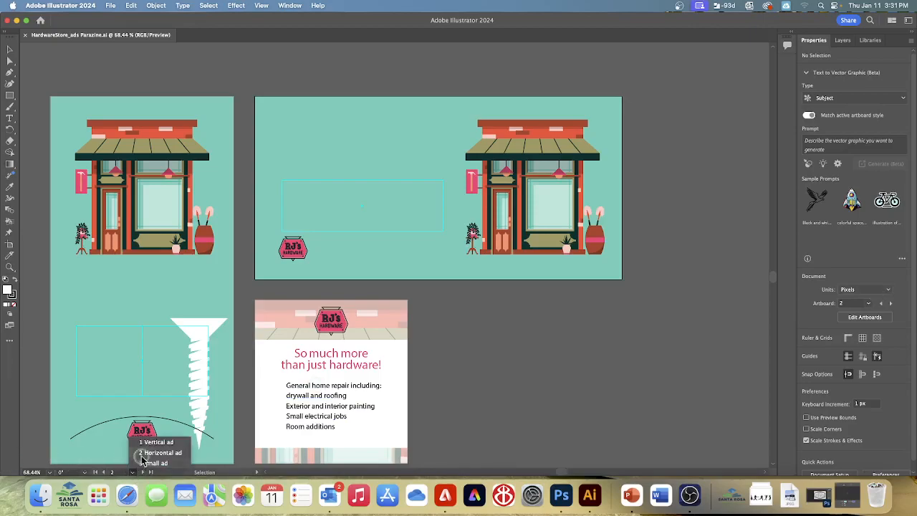
pyautogui.click(157, 442)
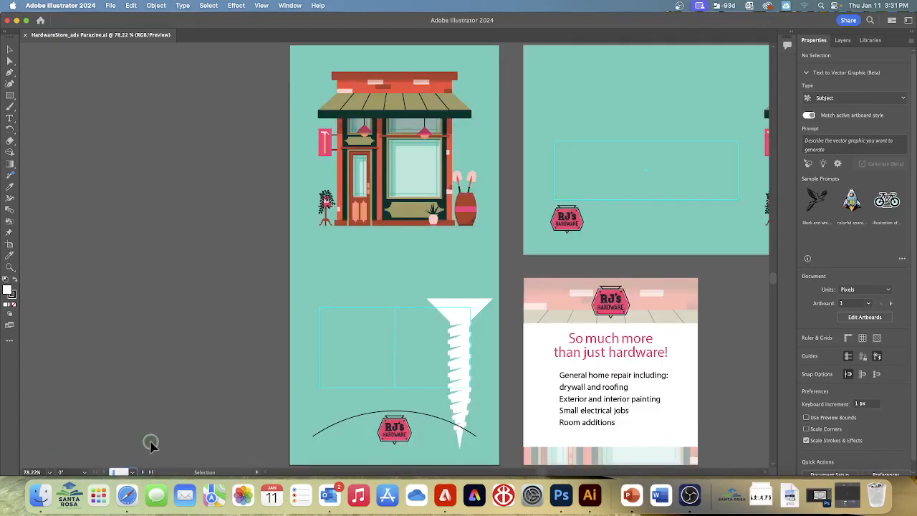
pyautogui.click(261, 5)
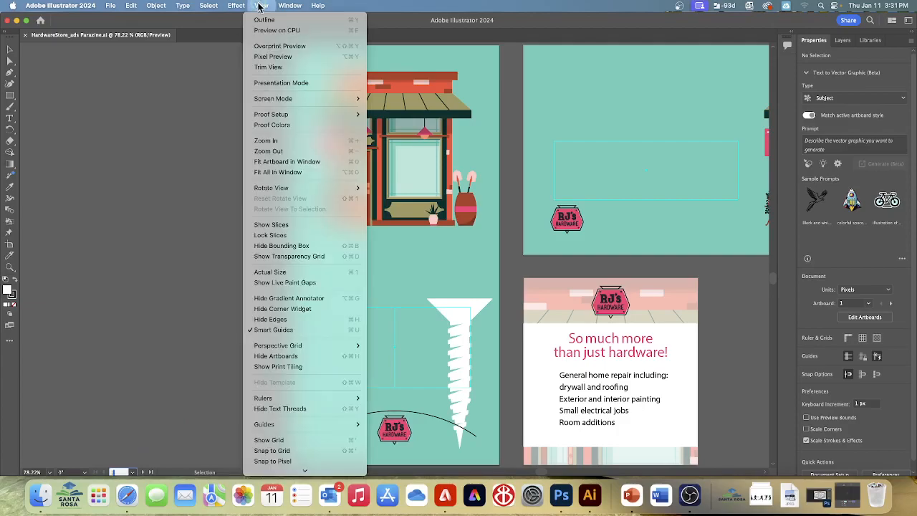
pyautogui.click(279, 163)
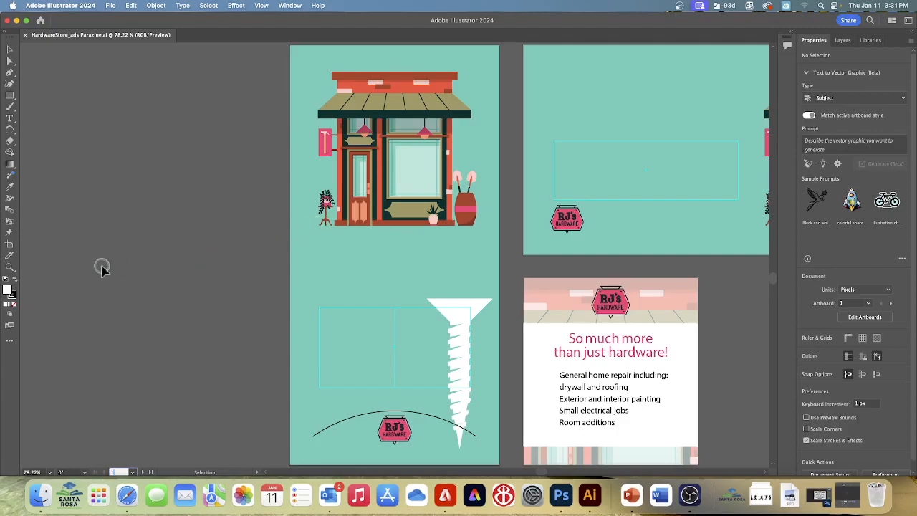
pyautogui.click(10, 117)
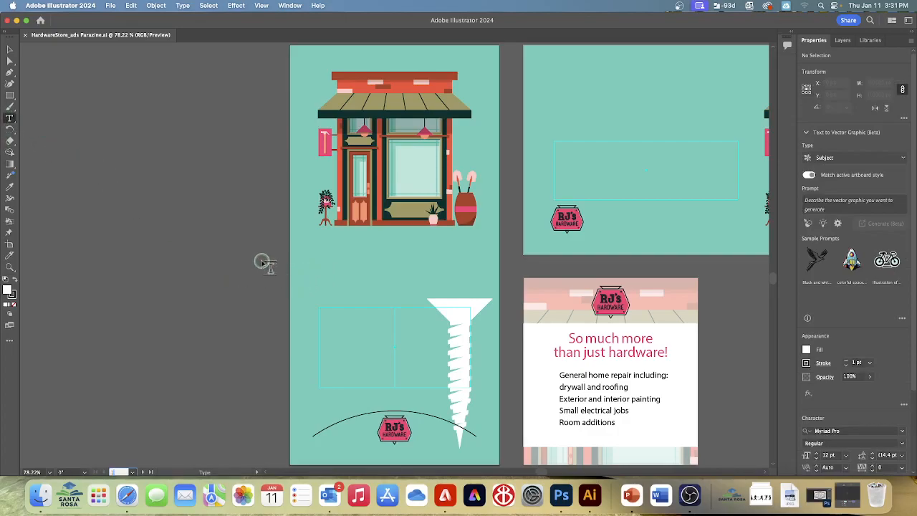
pyautogui.click(338, 248)
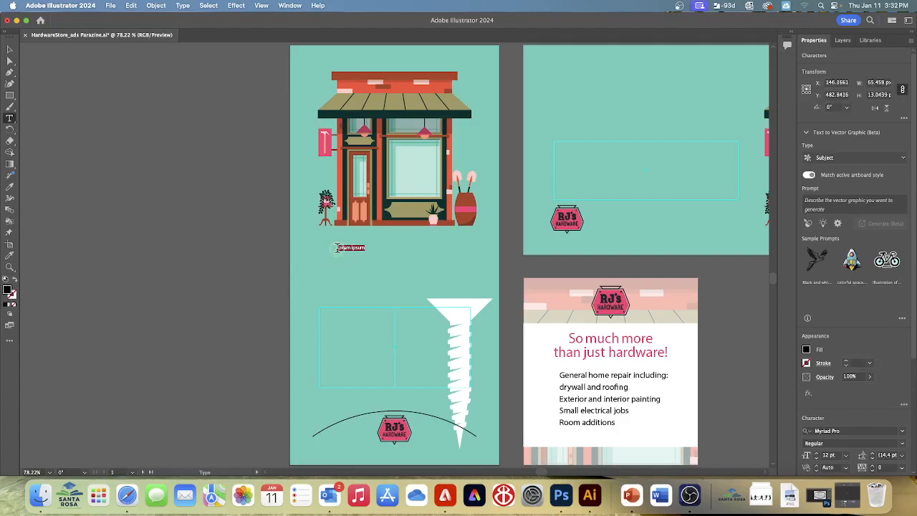
pyautogui.write('RJ Hardware')
# - Scale the "RJ Hardware" text up proportionally to about 174 px wide
pyautogui.click(10, 51)
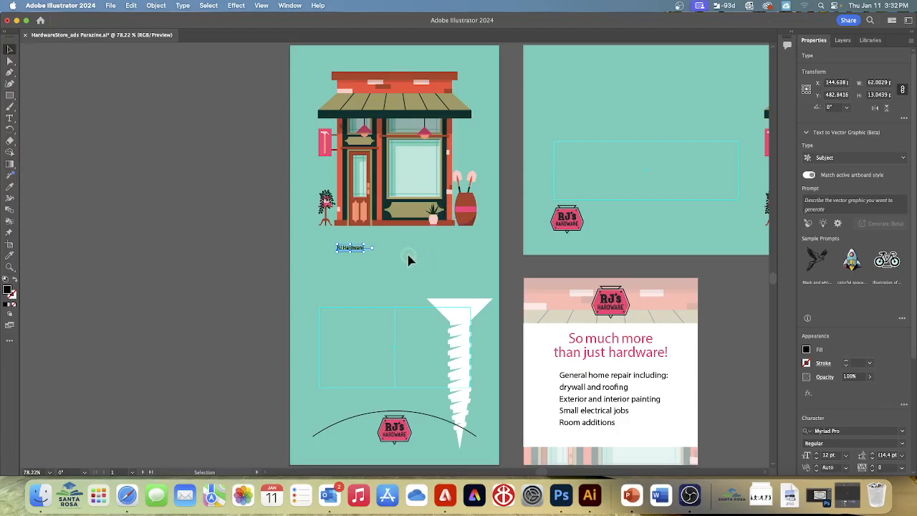
pyautogui.moveTo(364, 247); pyautogui.dragTo(412, 276)
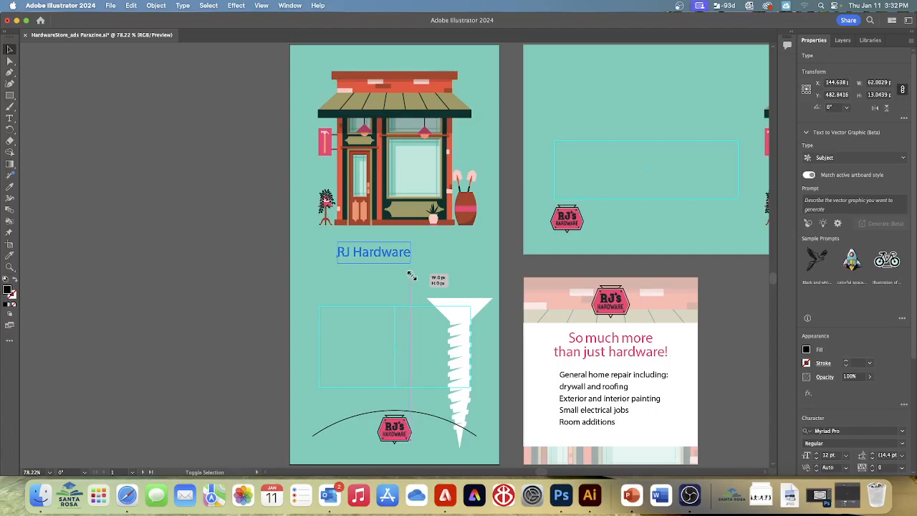
pyautogui.moveTo(411, 276); pyautogui.dragTo(411, 279)
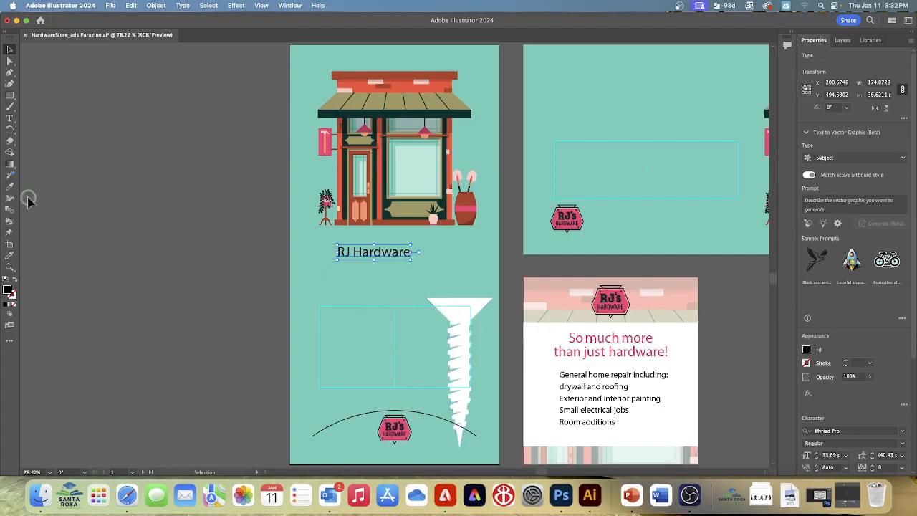
# - Add the point text "Making your home beautiful" below "RJ Hardware" and scale it proportionally to about 186 px wide
pyautogui.click(10, 119)
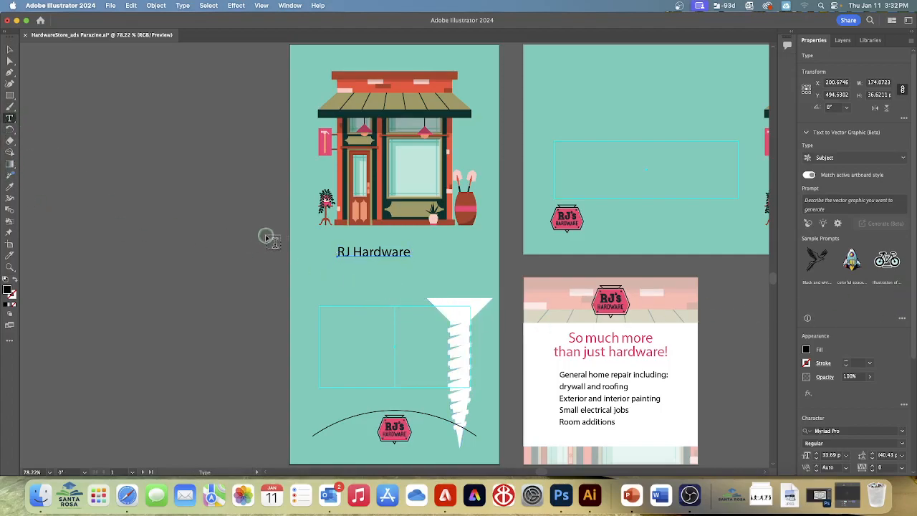
pyautogui.click(328, 271)
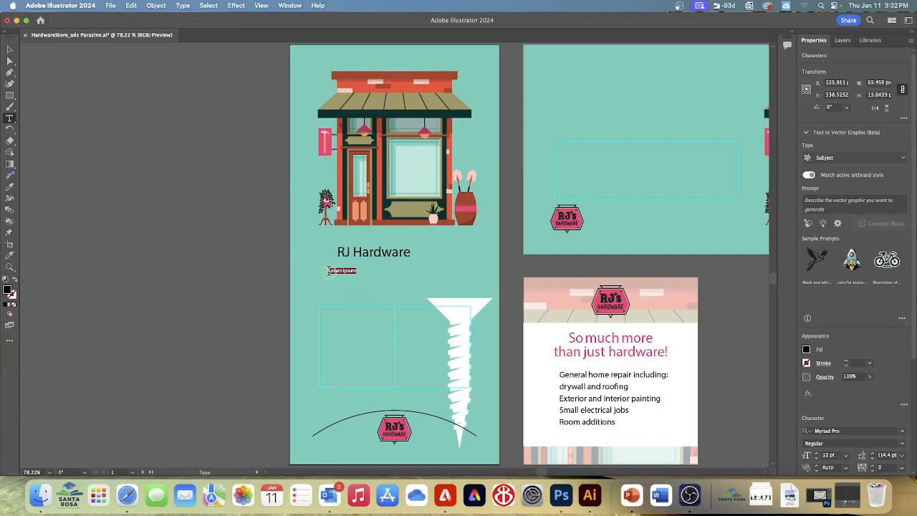
pyautogui.write('Ran')
pyautogui.write('sing your hom')
pyautogui.write('e bea')
pyautogui.write('uti')
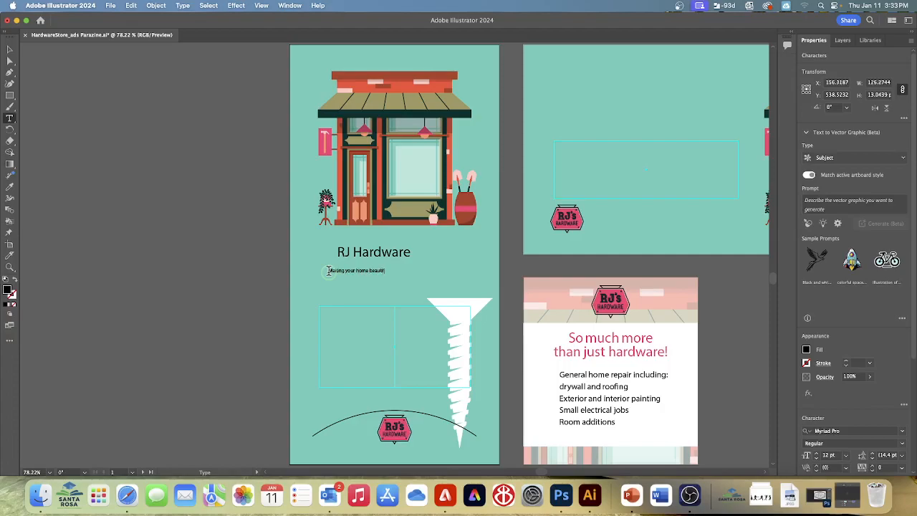
pyautogui.write('Mak')
pyautogui.press('Escape')
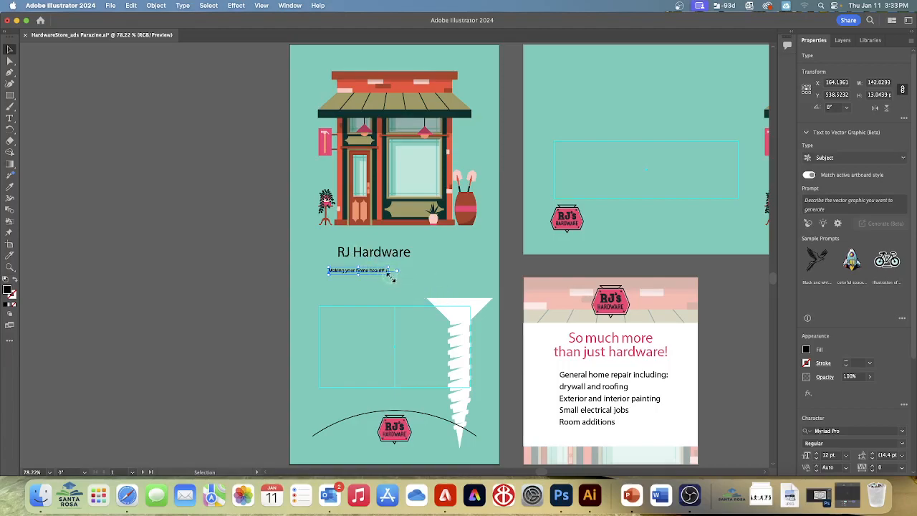
pyautogui.moveTo(391, 276); pyautogui.dragTo(411, 285)
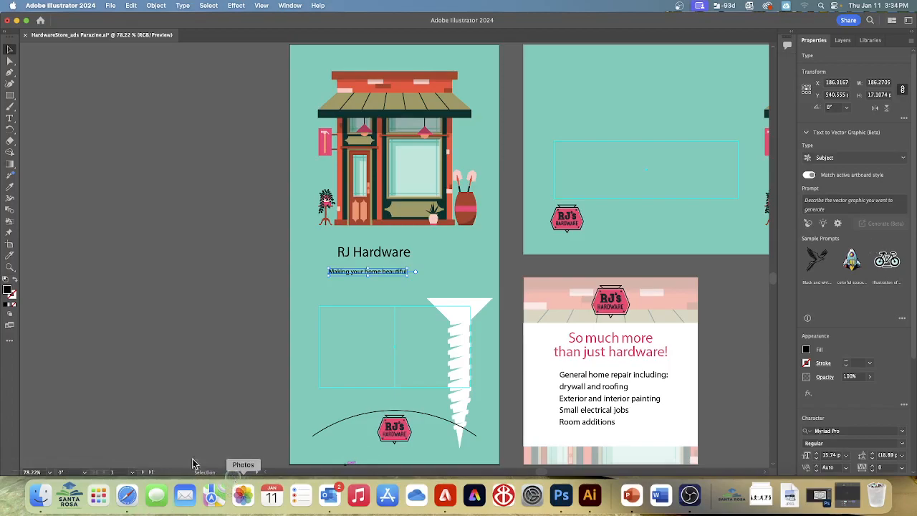
# - Create an area type box about 101 by 101 px within the rectangular guide above the logo on the Horizontal ad artboard
pyautogui.click(131, 473)
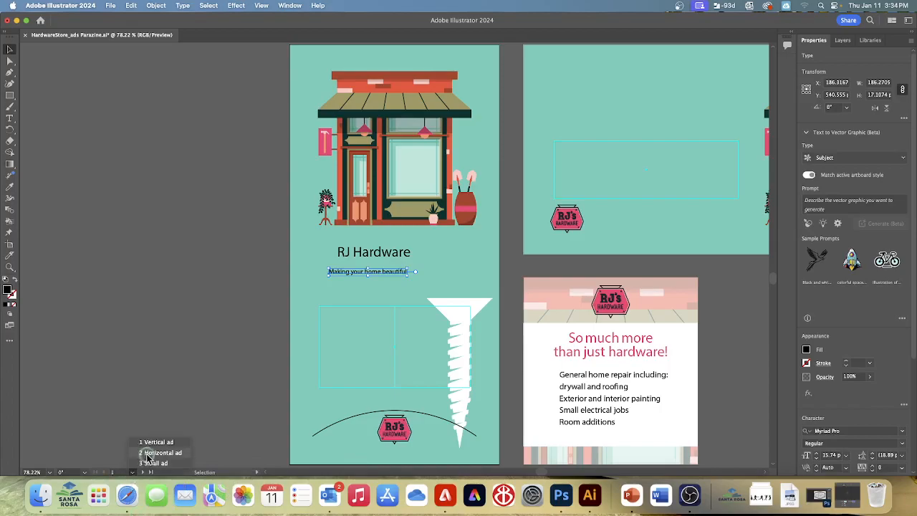
pyautogui.click(154, 453)
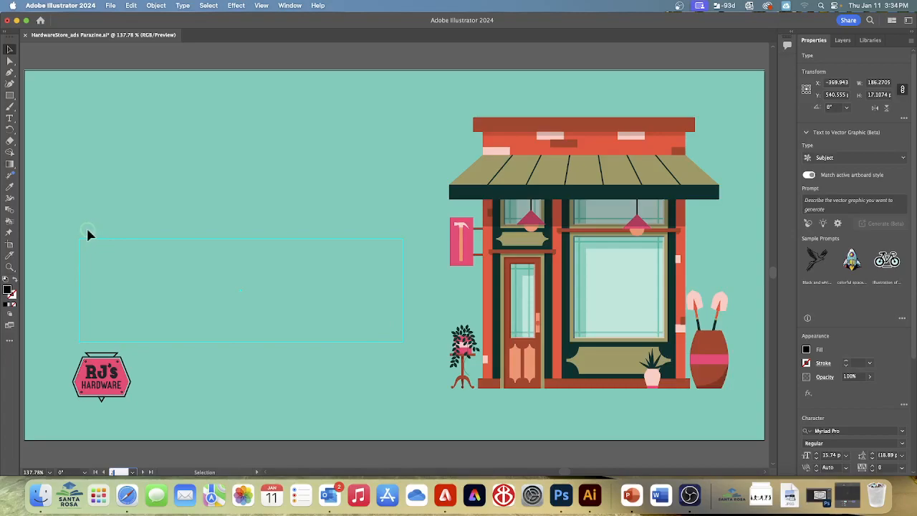
pyautogui.click(9, 118)
pyautogui.moveTo(87, 245); pyautogui.dragTo(163, 324)
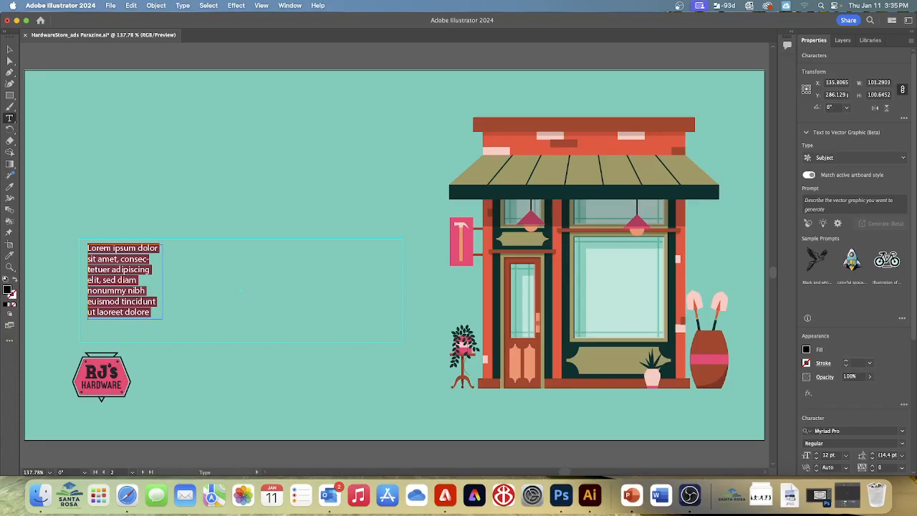
# - Replace the placeholder text in the new type area with "Your local home repair specialists" and finish text editing
pyautogui.click(264, 6)
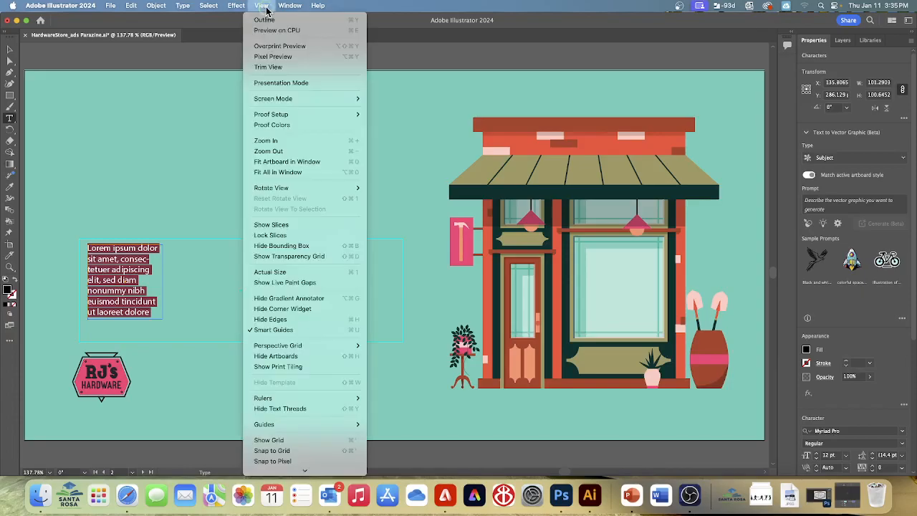
pyautogui.click(283, 140)
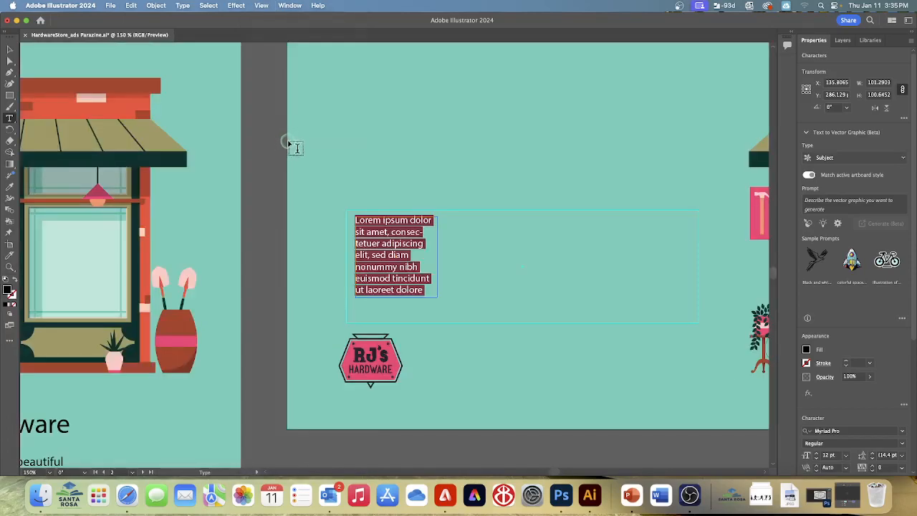
pyautogui.click(262, 7)
pyautogui.click(273, 142)
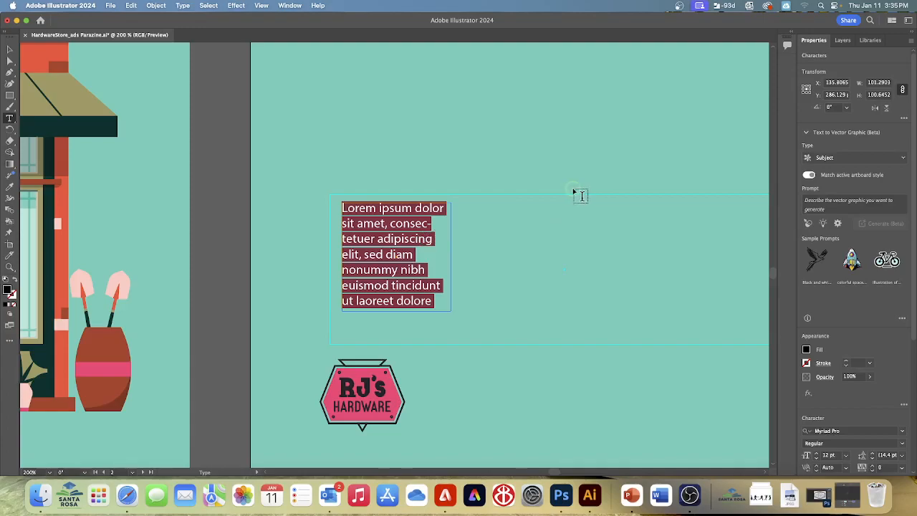
pyautogui.write('Your l')
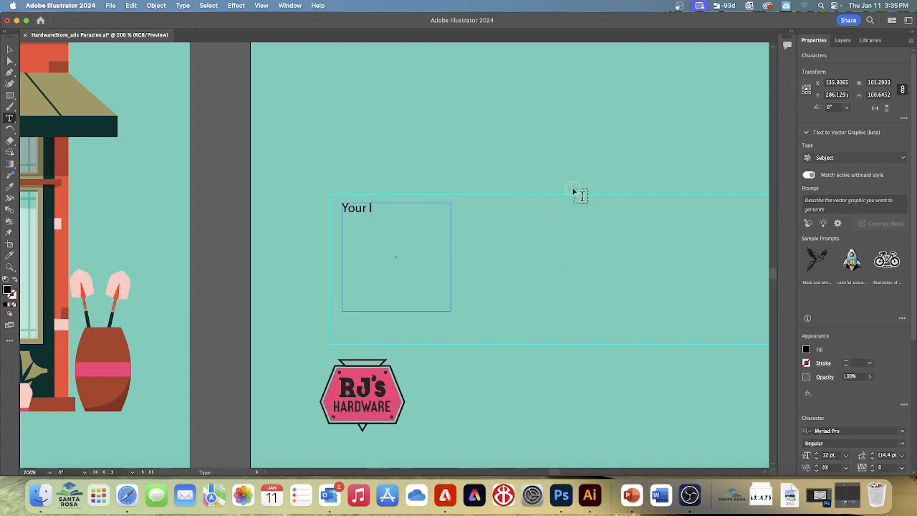
pyautogui.write('ocal home repari')
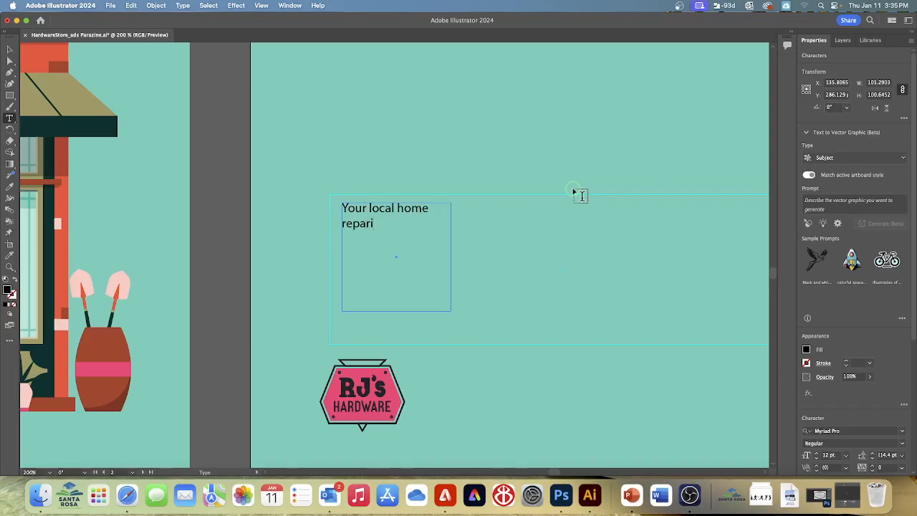
pyautogui.press('BackSpace')
pyautogui.press('BackSpace')
pyautogui.write('ir specialists')
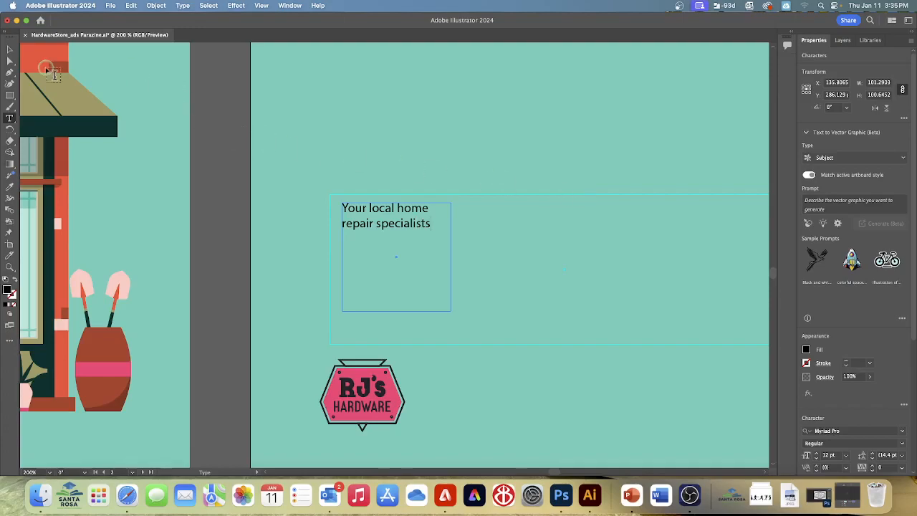
pyautogui.click(11, 50)
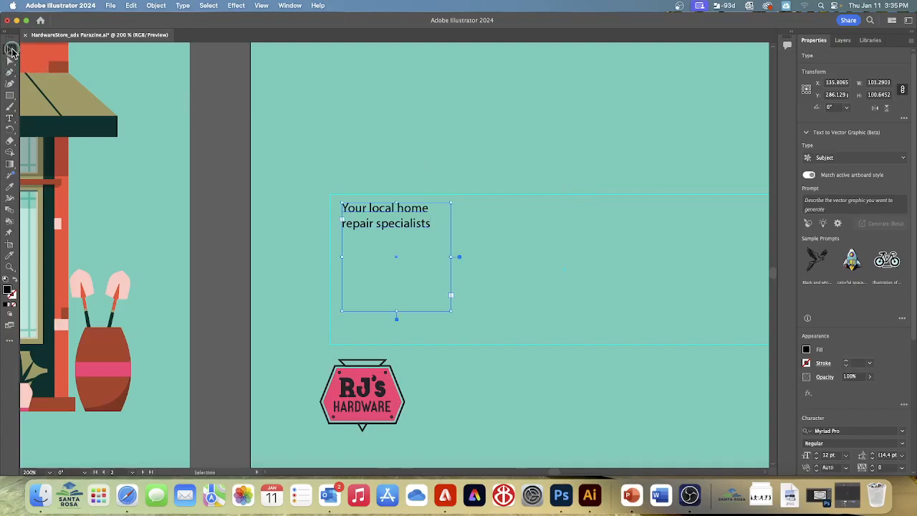
# - Resize the "Your local home repair specialists" area type box to about 112 by 30 px, keeping the text on two lines
pyautogui.click(219, 93)
pyautogui.moveTo(452, 311)
pyautogui.mouseDown()
pyautogui.moveTo(400, 292)
pyautogui.moveTo(416, 243)
pyautogui.moveTo(419, 277)
pyautogui.moveTo(458, 320)
pyautogui.moveTo(444, 307)
pyautogui.mouseUp()
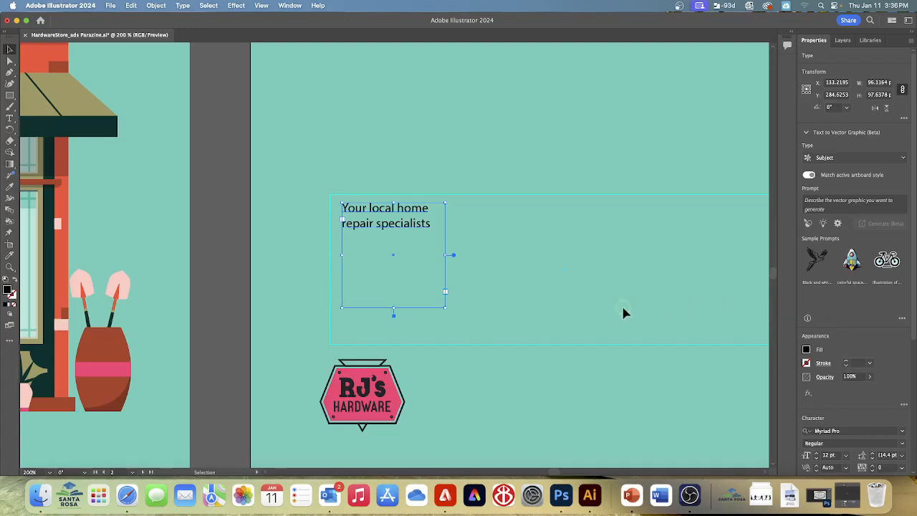
pyautogui.moveTo(444, 309); pyautogui.dragTo(460, 237)
pyautogui.moveTo(460, 236); pyautogui.dragTo(463, 239)
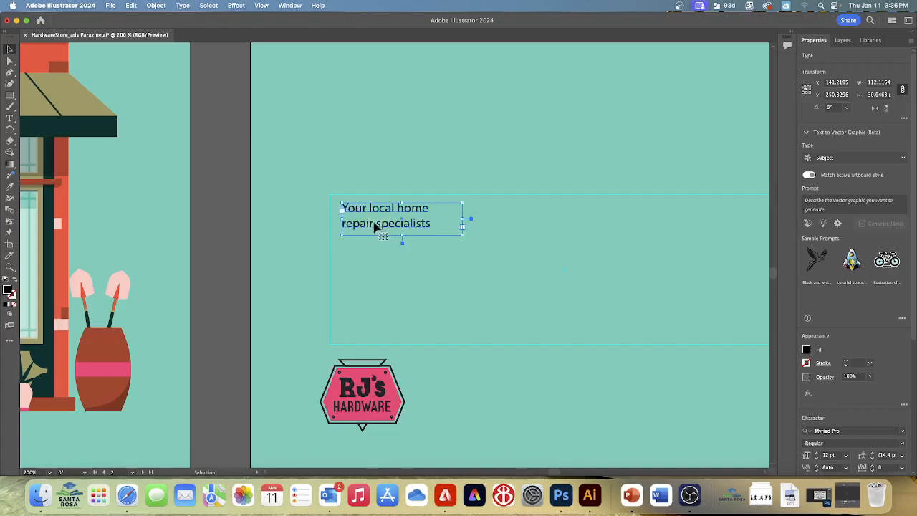
# - Insert a paragraph break before "repair" in the area type text
pyautogui.doubleClick(390, 209)
pyautogui.doubleClick(390, 209)
pyautogui.tripleClick(391, 209)
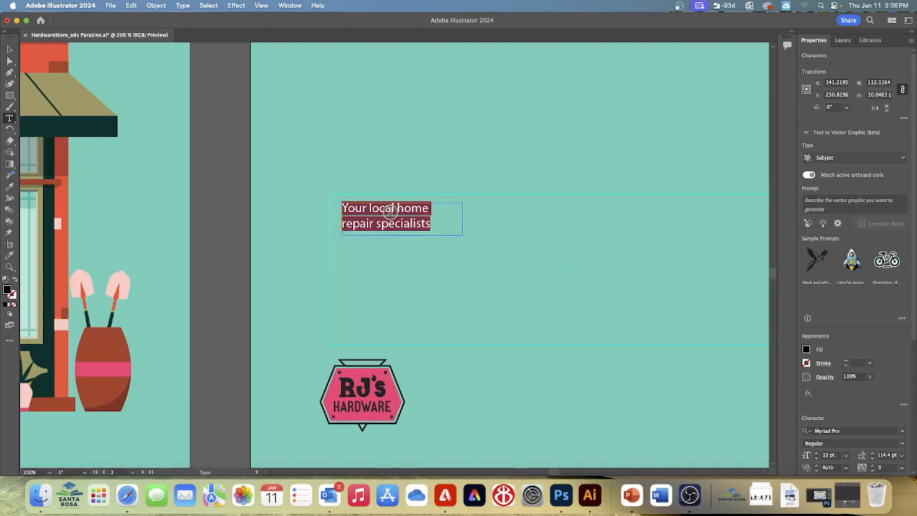
pyautogui.click(438, 223)
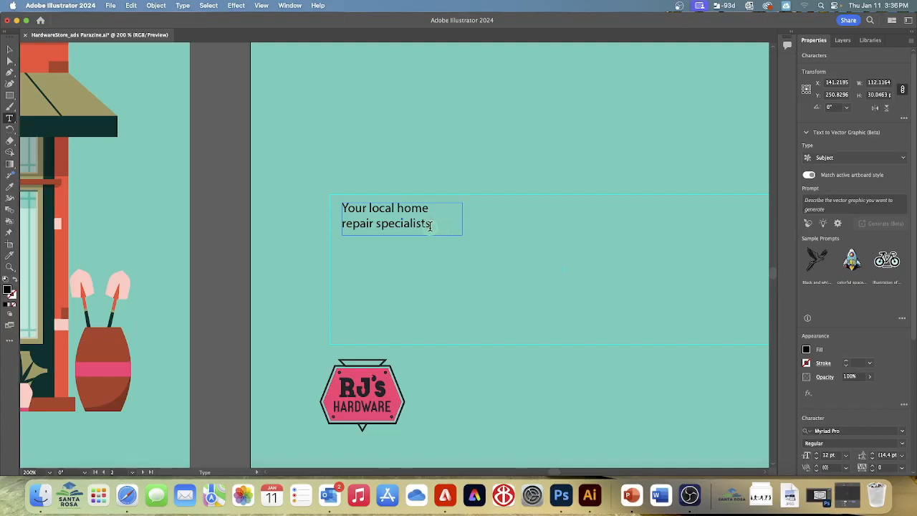
pyautogui.click(345, 222)
pyautogui.press('Left')
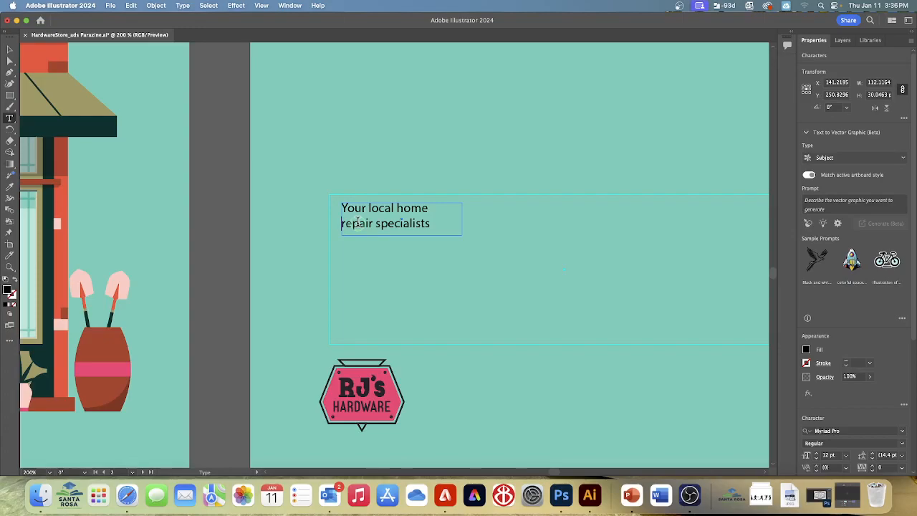
pyautogui.press('Return')
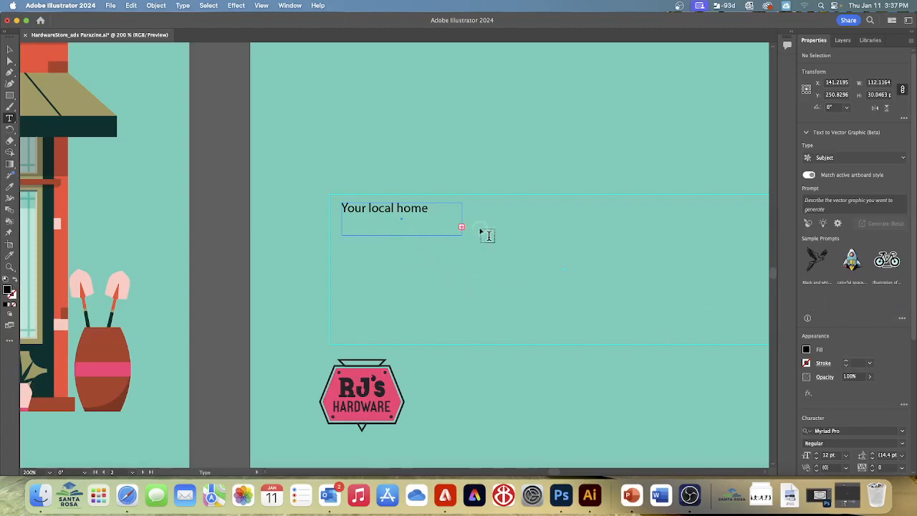
# - Extend the area type box downward to about 52 px high to reveal the hidden second line
pyautogui.click(440, 233)
pyautogui.click(10, 49)
pyautogui.moveTo(401, 242); pyautogui.dragTo(401, 266)
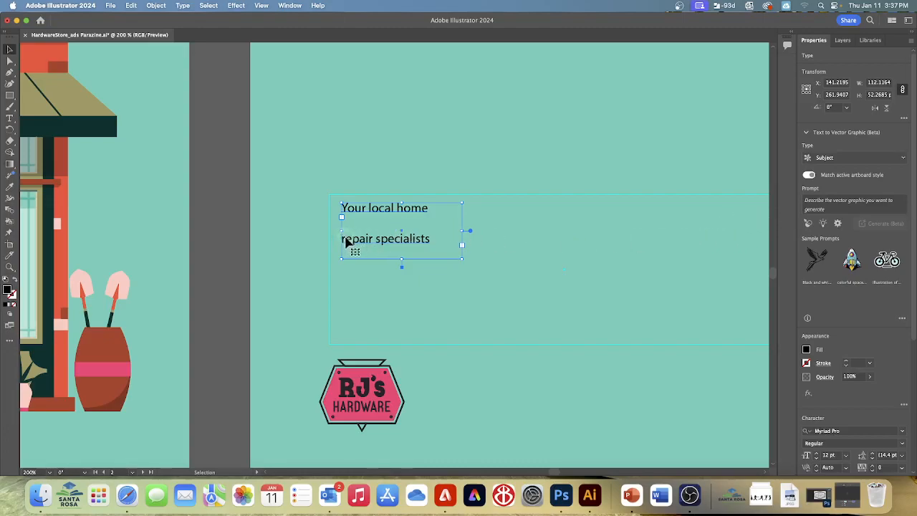
# - Undo the paragraph break and the box height change in the area type
pyautogui.click(11, 120)
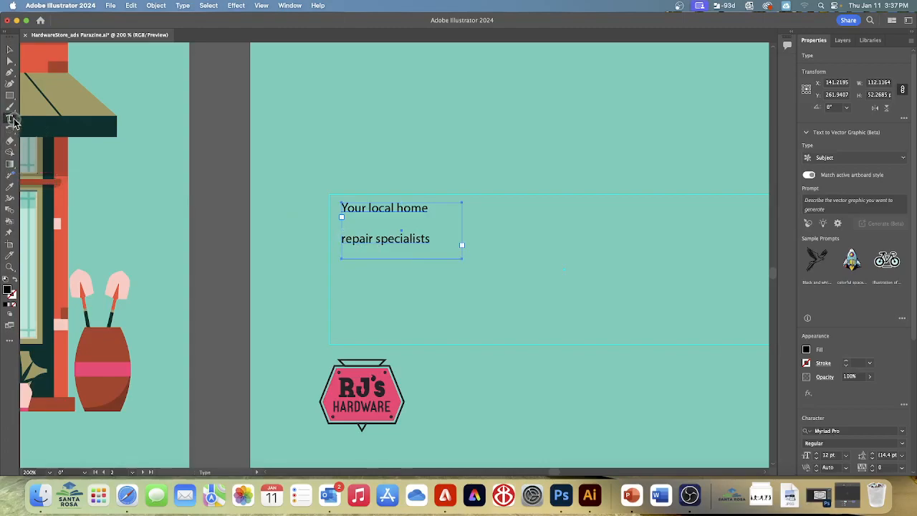
pyautogui.click(345, 237)
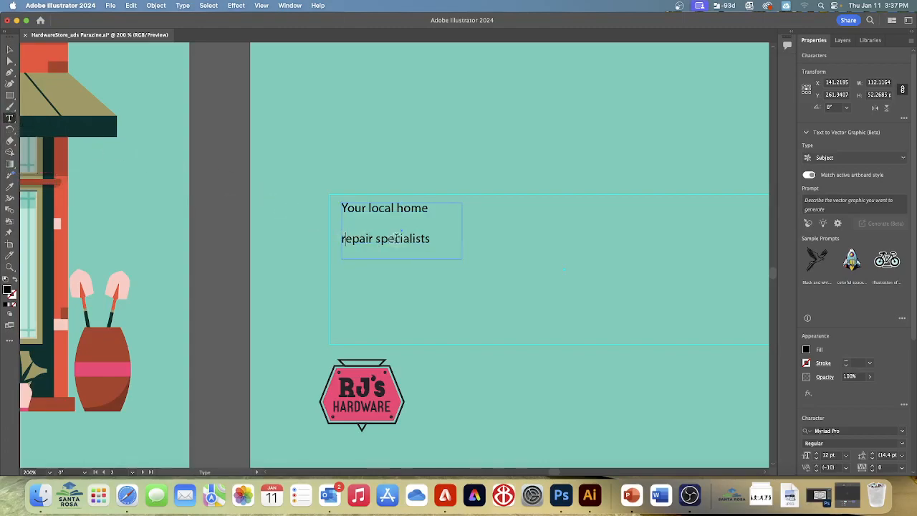
pyautogui.press('BackSpace')
pyautogui.press('Escape')
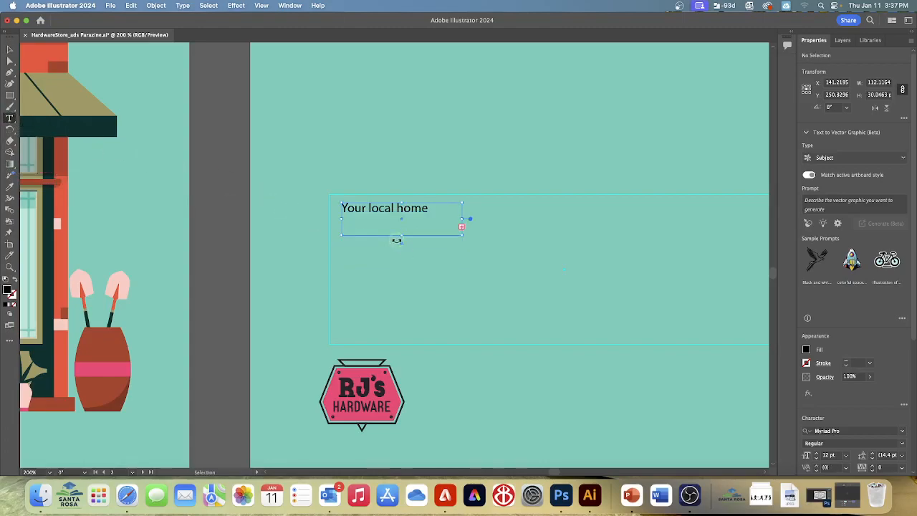
pyautogui.press('t')
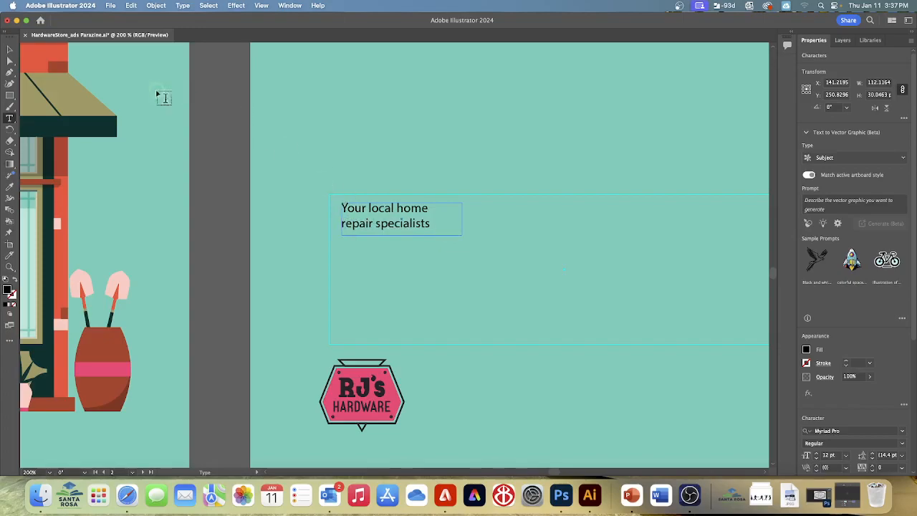
# - Move the "Your local home repair specialists" text box above the rectangular guide
pyautogui.click(10, 49)
pyautogui.moveTo(403, 219); pyautogui.dragTo(408, 144)
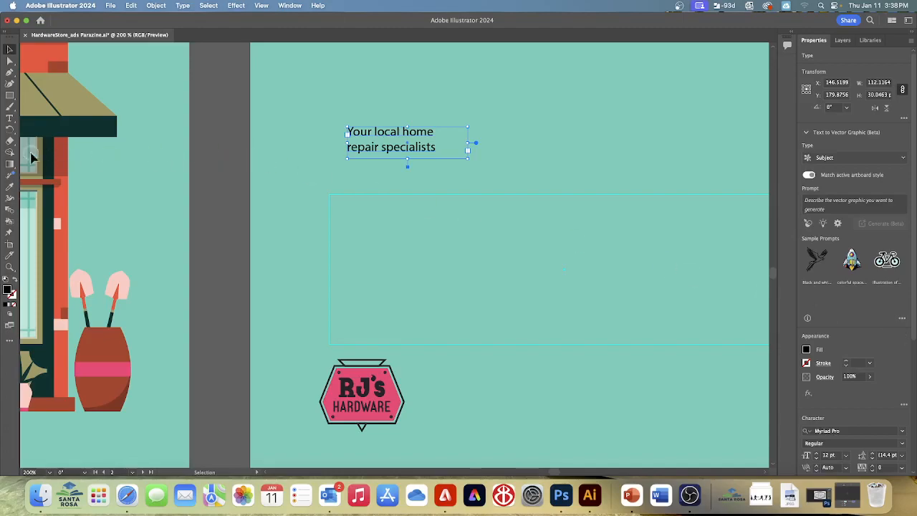
# - Add point text to the right of the logo containing the store's street address
pyautogui.click(9, 118)
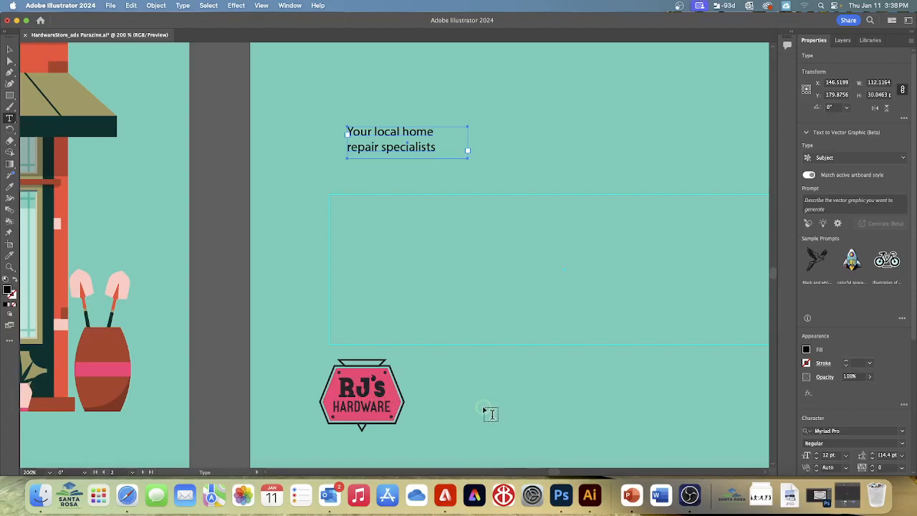
pyautogui.click(439, 381)
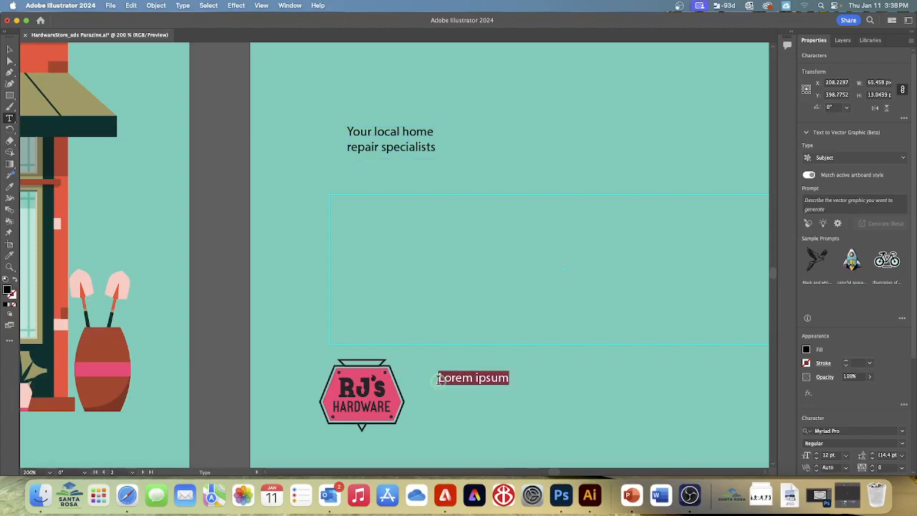
pyautogui.write('215')
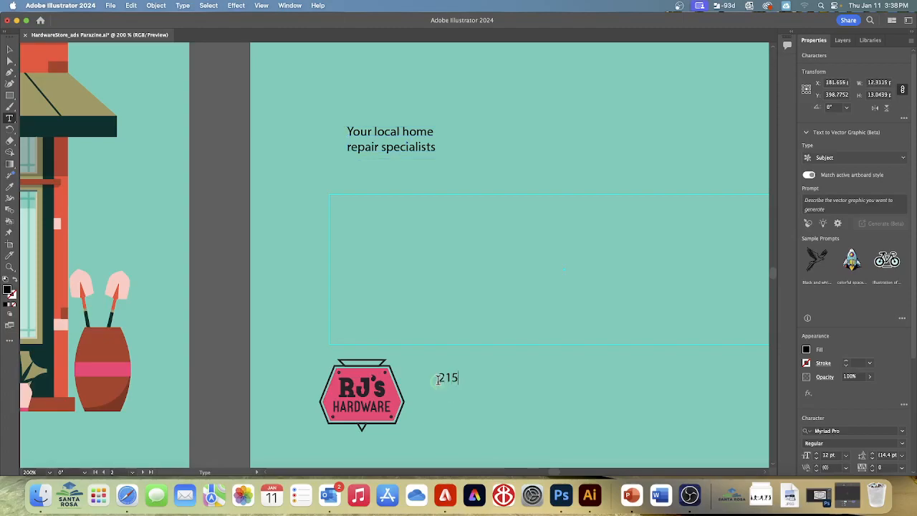
pyautogui.write(' Grand Street Ho')
pyautogui.press('BackSpace')
pyautogui.press('BackSpace')
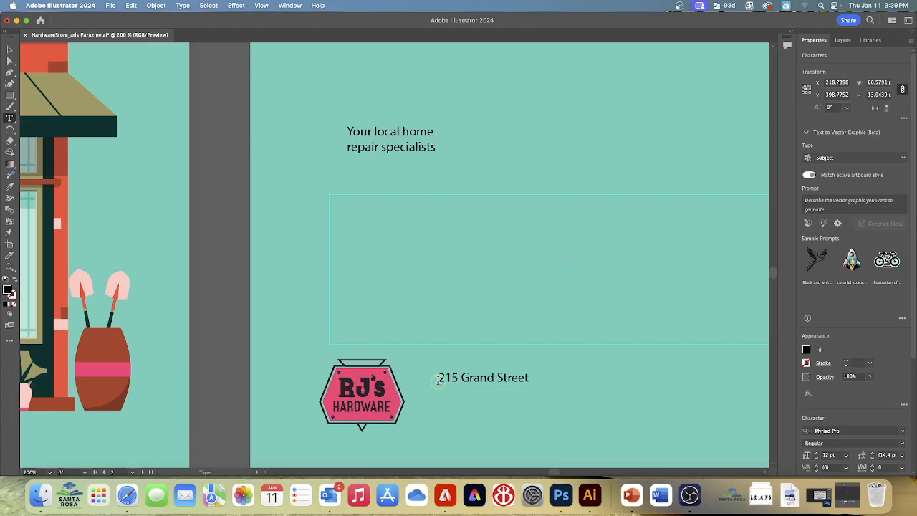
pyautogui.press('BackSpace')
# - Insert a bullet symbol after the street address using the special characters
pyautogui.click(184, 8)
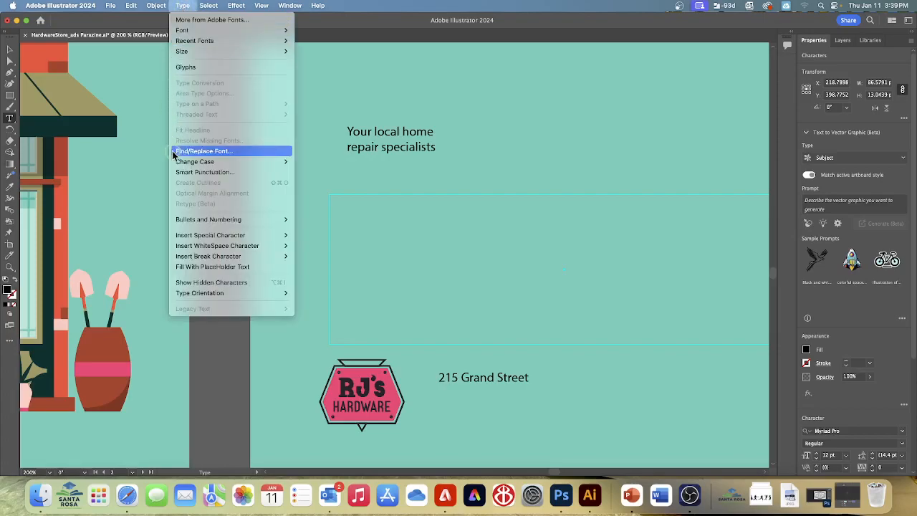
pyautogui.moveTo(193, 235)
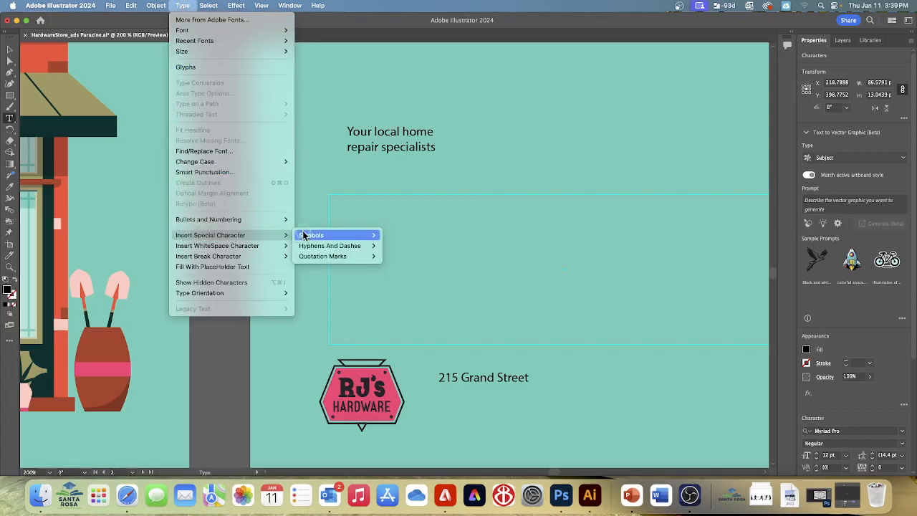
pyautogui.moveTo(292, 235)
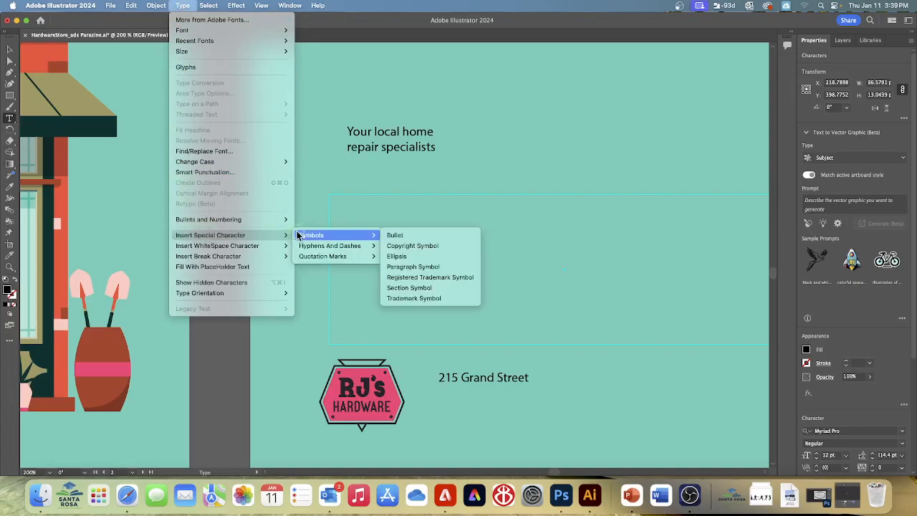
pyautogui.click(396, 235)
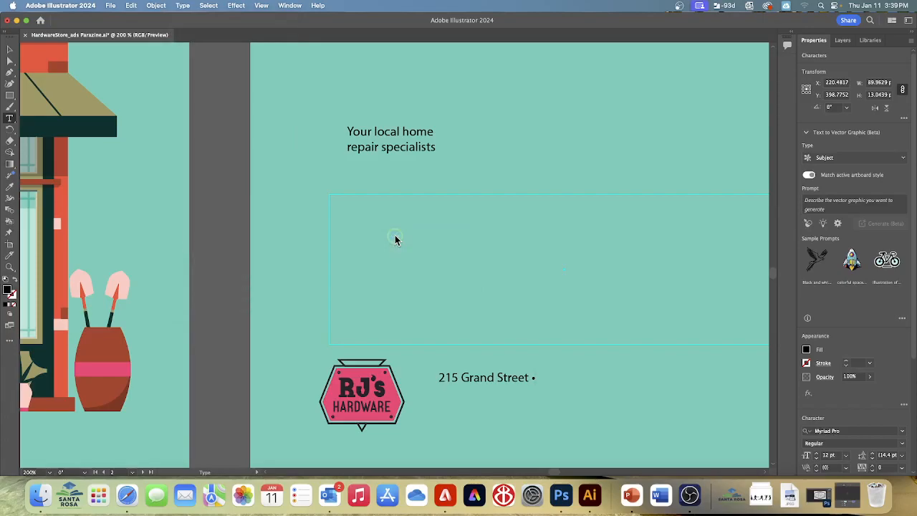
# - Complete the address line by adding the town and country after the bullet
pyautogui.write('Hometown U')
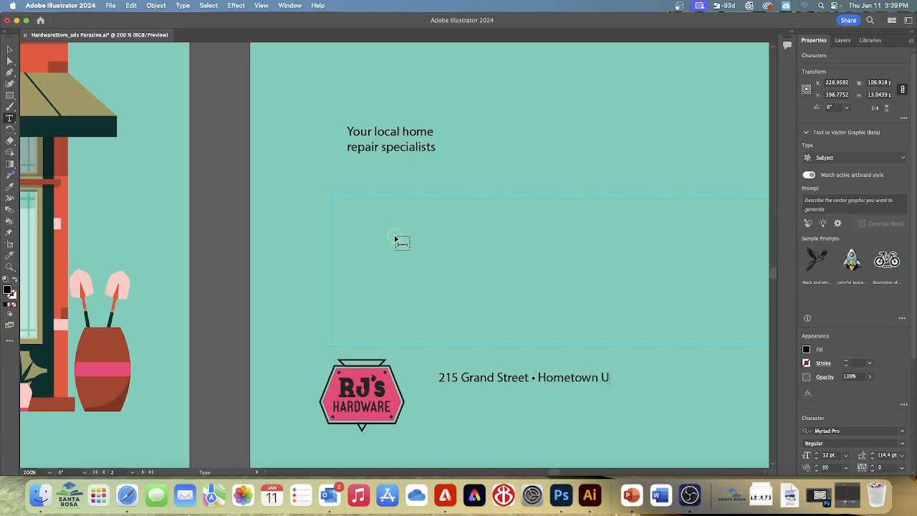
pyautogui.write('SA')
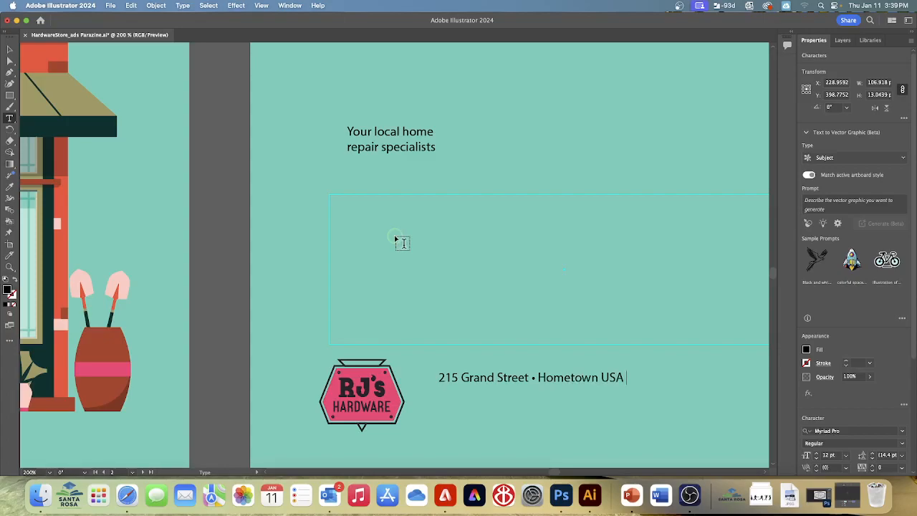
# - Append the store's phone number to the address line and finish text editing
pyautogui.write('555-555-5555')
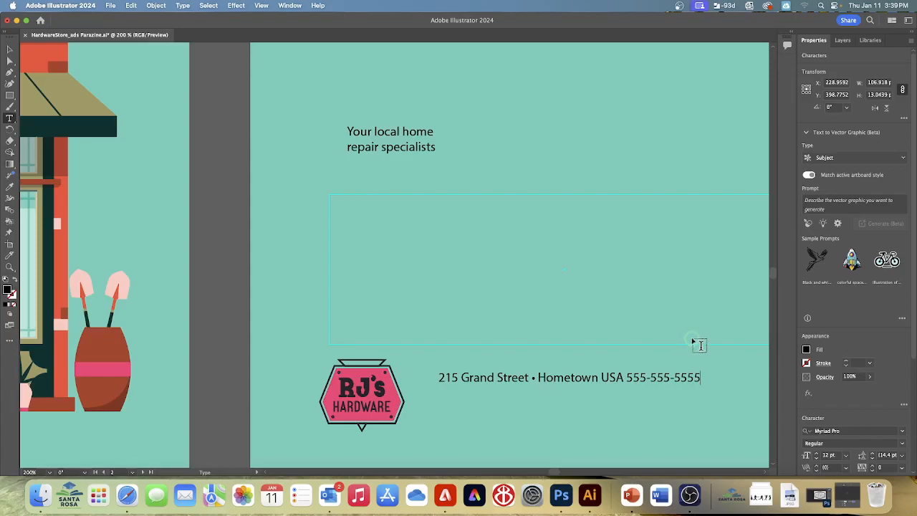
pyautogui.press('Escape')
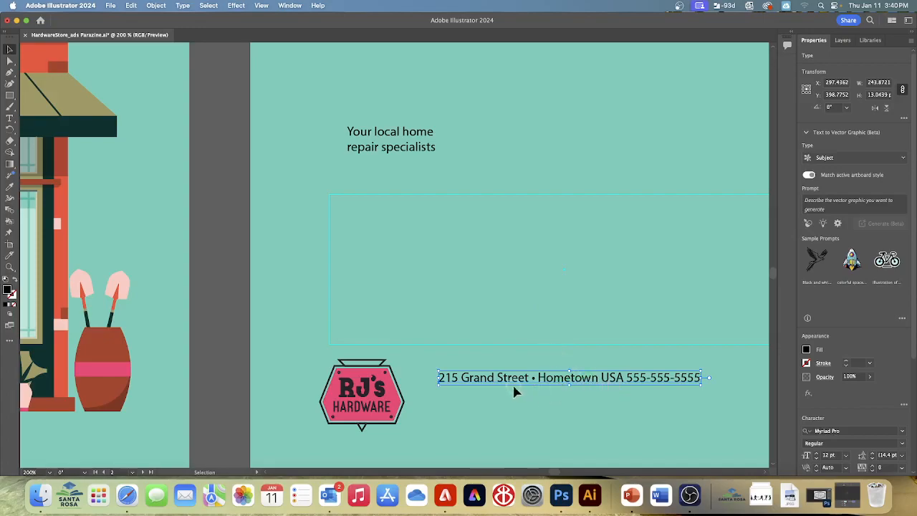
# - Convert the address and phone line to an area type box about 224 by 31 px and save the document
pyautogui.doubleClick(708, 380)
pyautogui.moveTo(705, 378)
pyautogui.mouseDown()
pyautogui.moveTo(690, 381)
pyautogui.moveTo(680, 407)
pyautogui.moveTo(679, 379)
pyautogui.mouseUp()
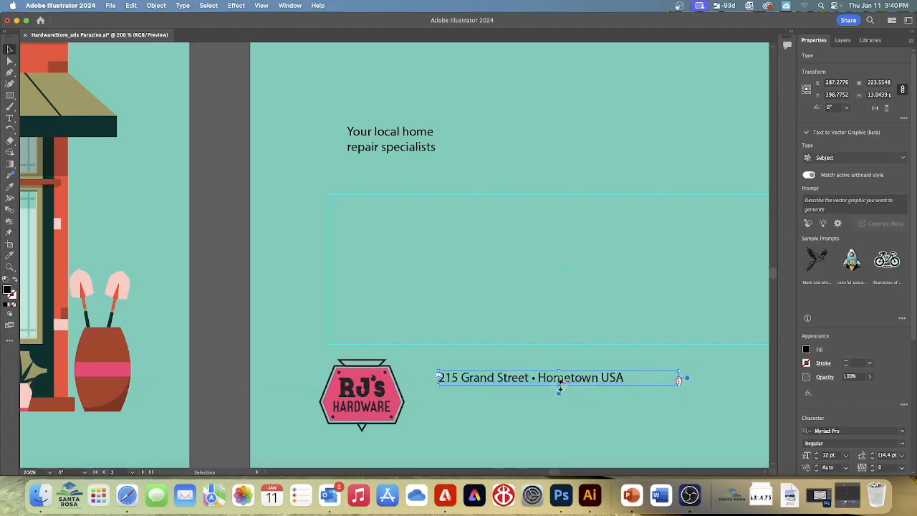
pyautogui.moveTo(560, 384); pyautogui.dragTo(556, 406)
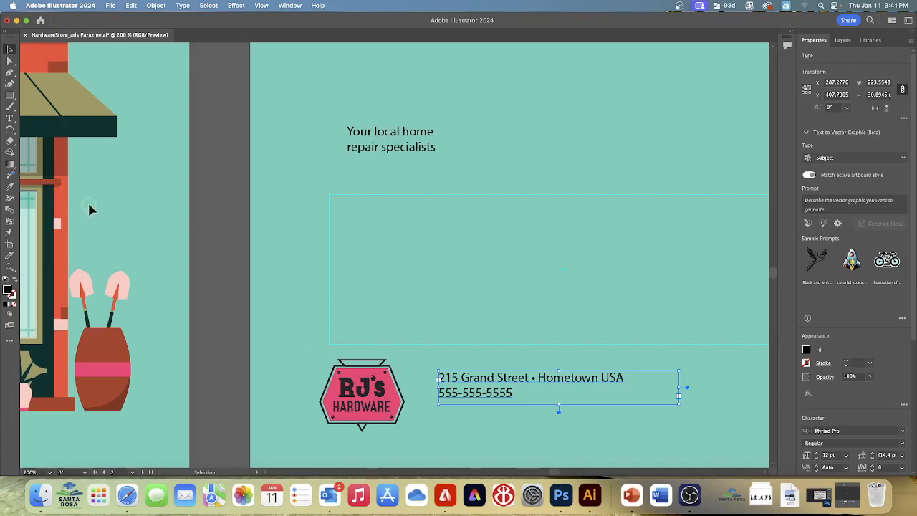
pyautogui.click(111, 6)
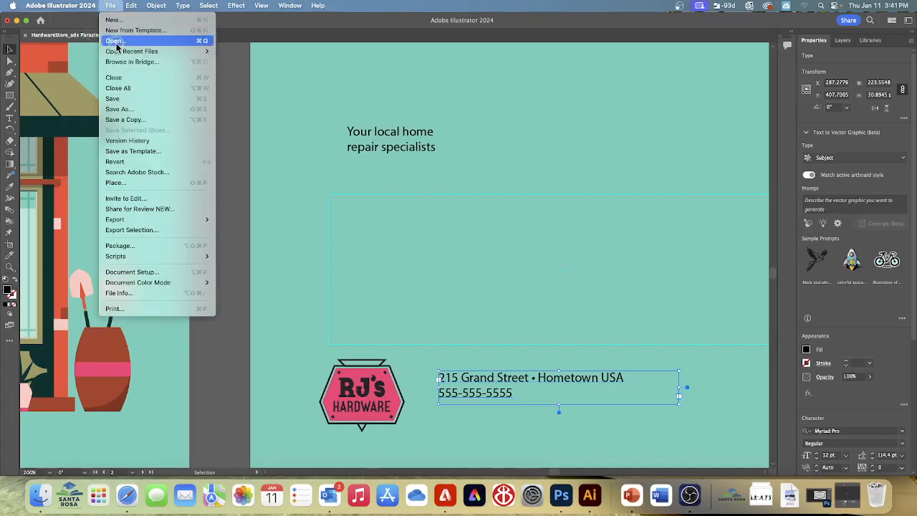
pyautogui.click(117, 101)
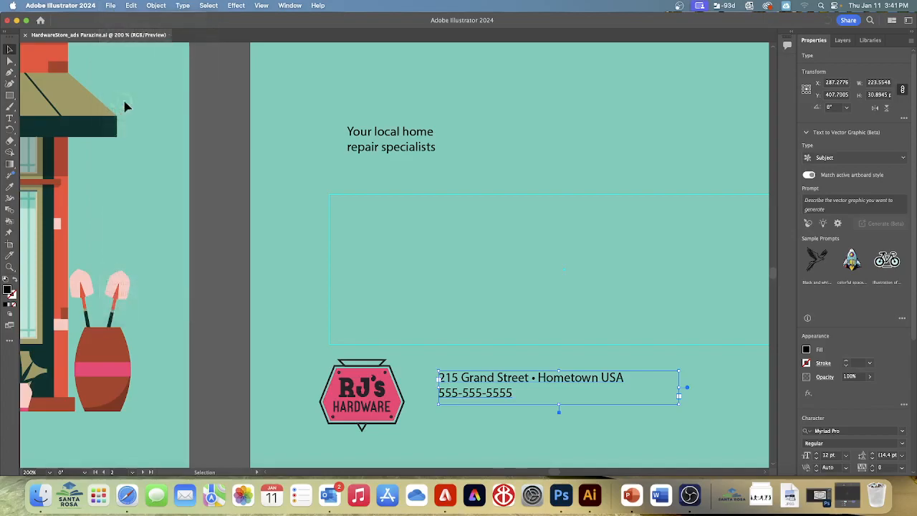